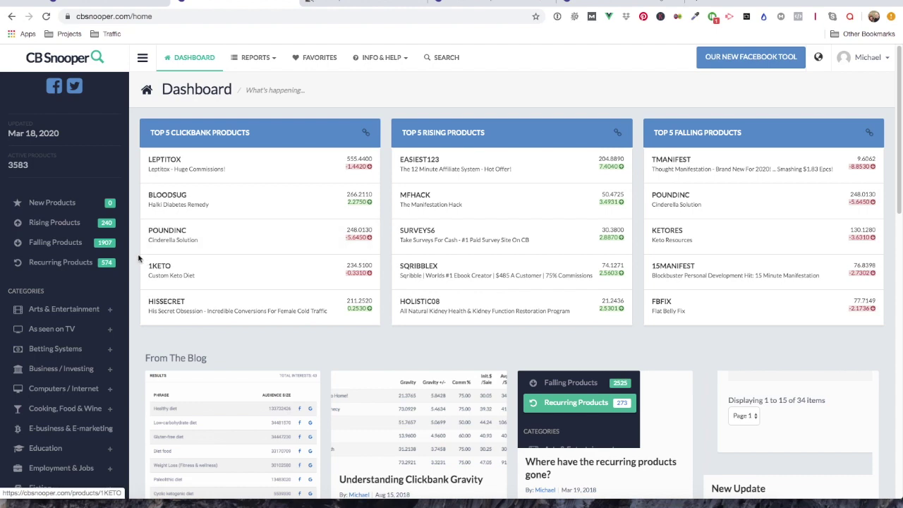
Look through the Arts & Entertainment subcategories and the list of available product reports.
{"action": "scroll", "coordinate": [129, 261], "scroll_direction": "down", "scroll_amount": 3}
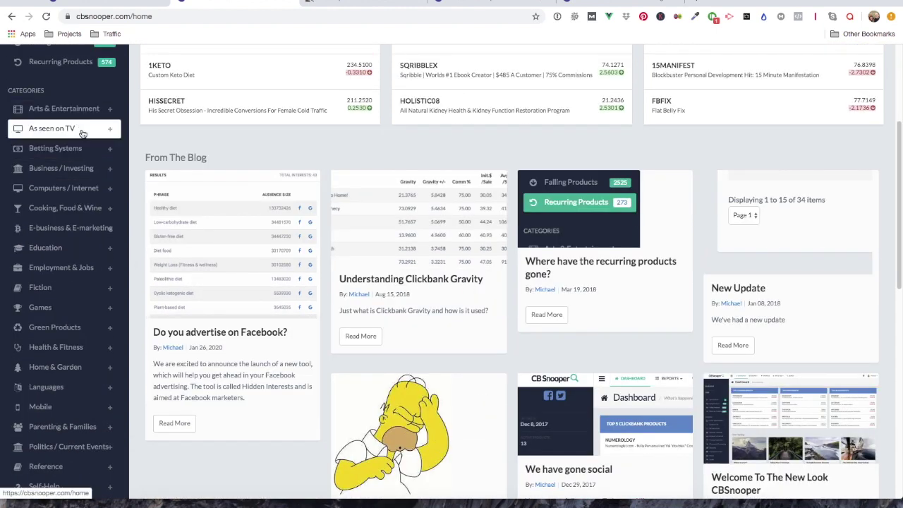
{"action": "left_click", "coordinate": [111, 110]}
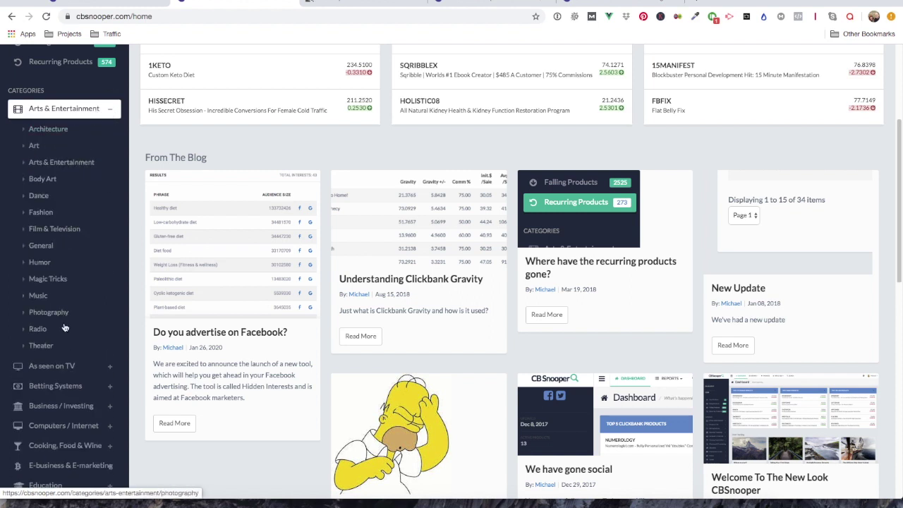
{"action": "left_click", "coordinate": [111, 110]}
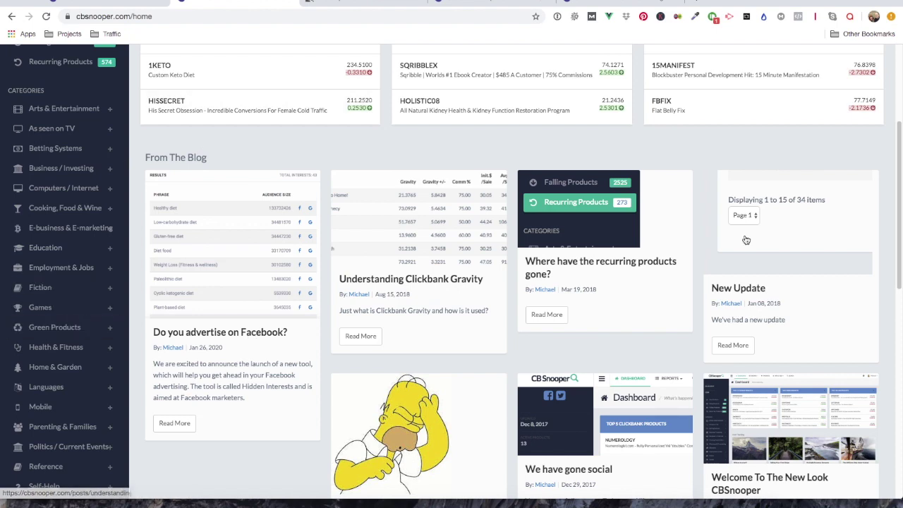
{"action": "scroll", "coordinate": [891, 213], "scroll_direction": "up", "scroll_amount": 3}
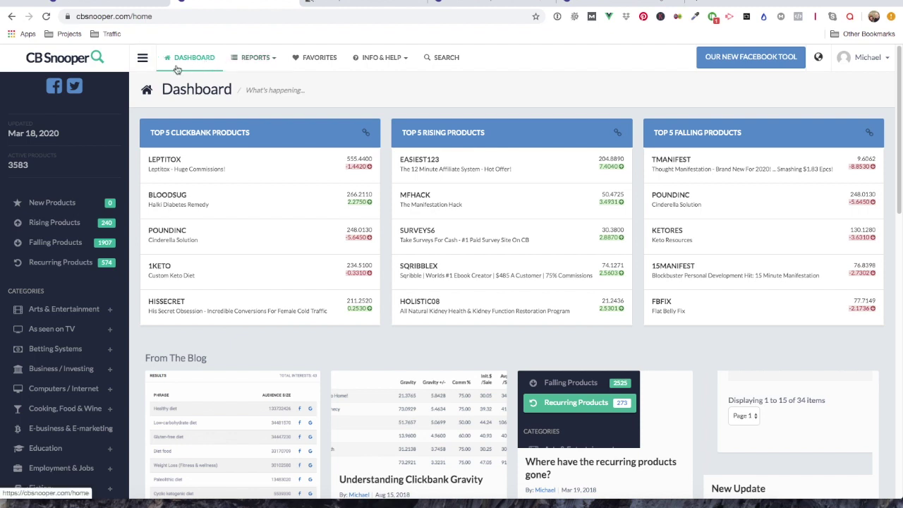
{"action": "left_click", "coordinate": [275, 62]}
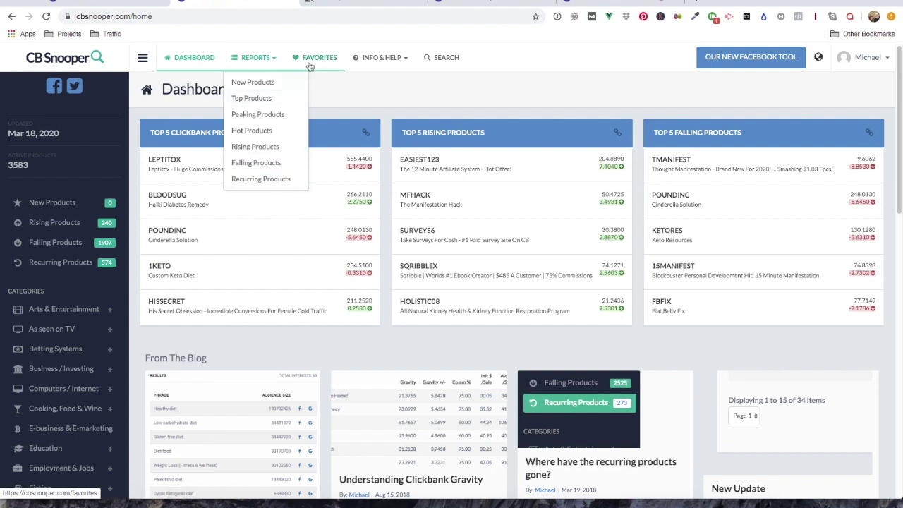
{"action": "left_click", "coordinate": [339, 90]}
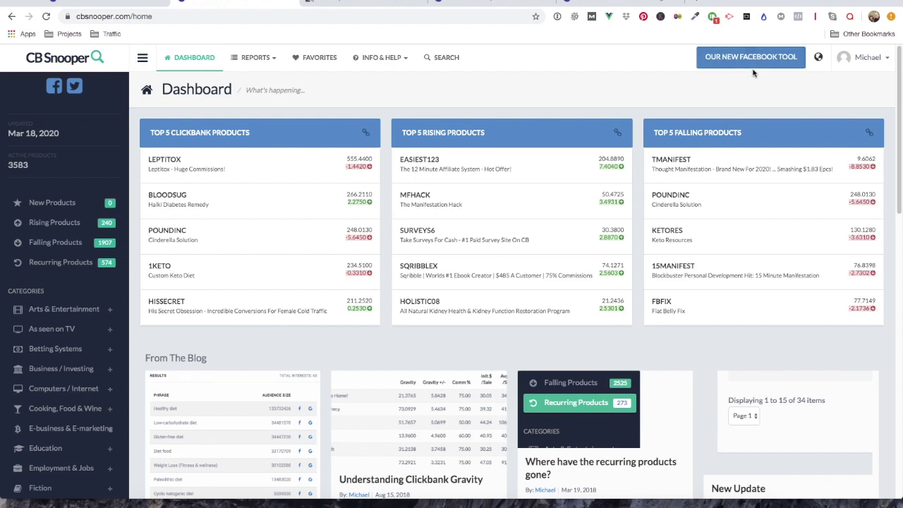
Check the site's notifications and announcements, close them, and look at the account options.
{"action": "left_click", "coordinate": [819, 60]}
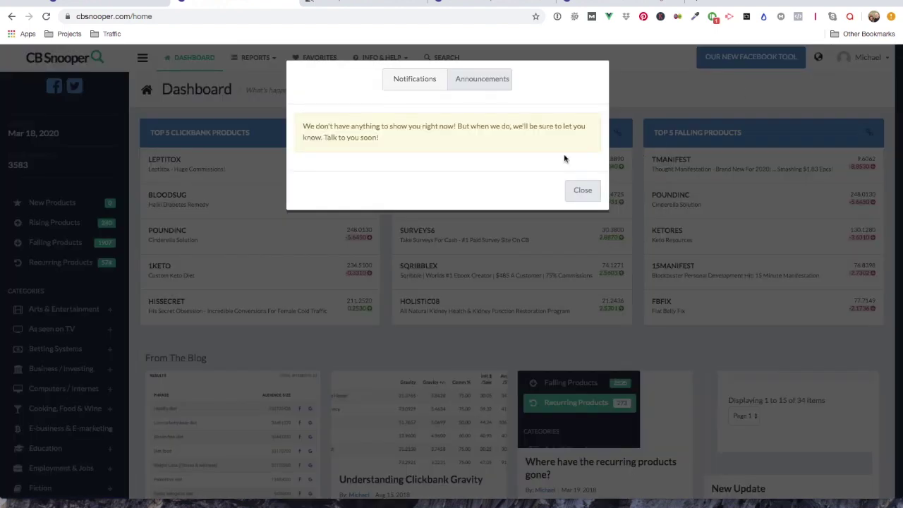
{"action": "left_click", "coordinate": [486, 86]}
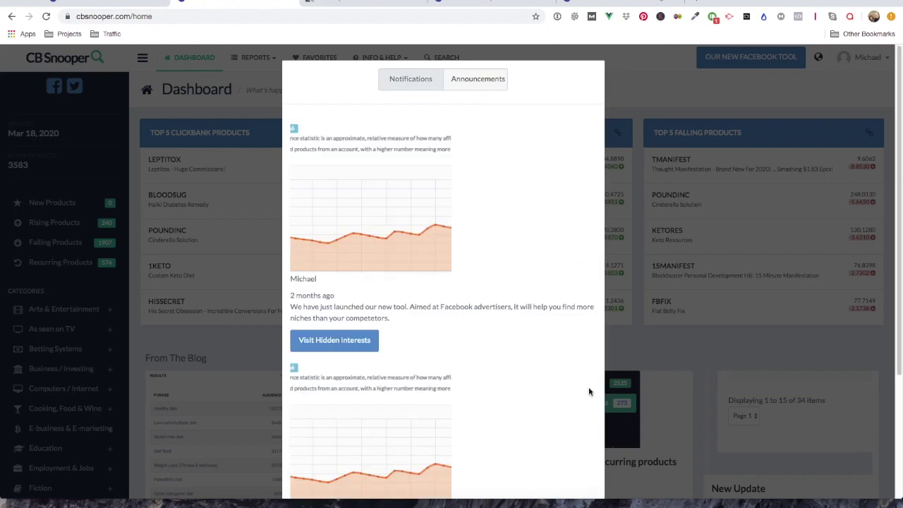
{"action": "left_click", "coordinate": [670, 78]}
{"action": "left_click", "coordinate": [875, 63]}
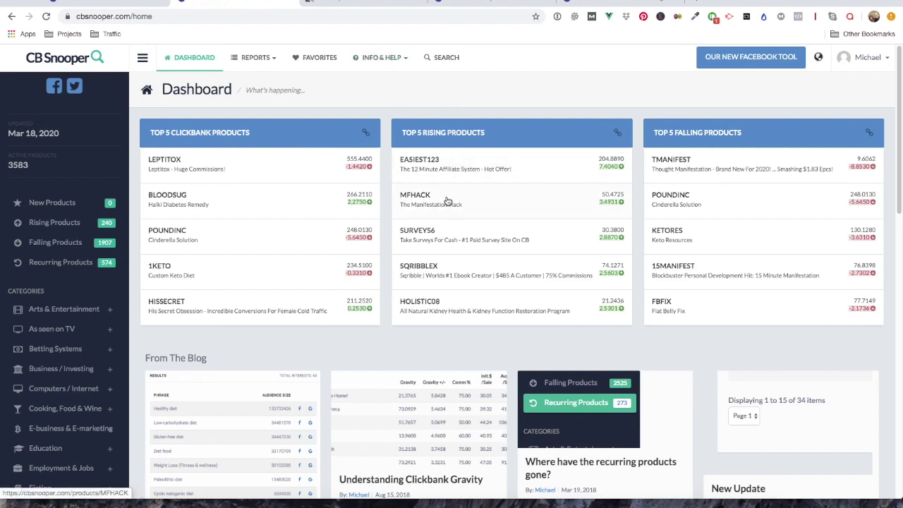
Open the MFHACK product from the top rising products and examine its overall rank, daily change and highest rank.
{"action": "left_click", "coordinate": [423, 202]}
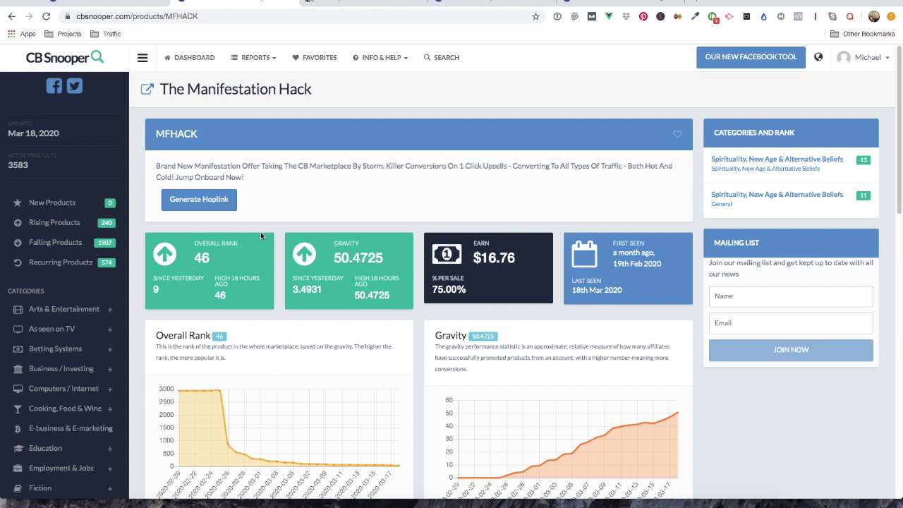
{"action": "double_click", "coordinate": [209, 259]}
{"action": "left_click", "coordinate": [164, 288]}
{"action": "double_click", "coordinate": [155, 289]}
{"action": "double_click", "coordinate": [221, 294]}
{"action": "mouse_move", "coordinate": [220, 294]}
{"action": "left_mouse_down"}
{"action": "mouse_move", "coordinate": [218, 276]}
{"action": "mouse_move", "coordinate": [226, 284]}
{"action": "left_mouse_up"}
Examine the MFHACK product's current and highest gravity, its earnings and its percentage per sale.
{"action": "left_click", "coordinate": [336, 259]}
{"action": "left_click_drag", "start_coordinate": [336, 259], "coordinate": [361, 260]}
{"action": "left_click_drag", "start_coordinate": [354, 297], "coordinate": [387, 295]}
{"action": "left_click", "coordinate": [472, 258]}
{"action": "left_click_drag", "start_coordinate": [472, 259], "coordinate": [522, 265]}
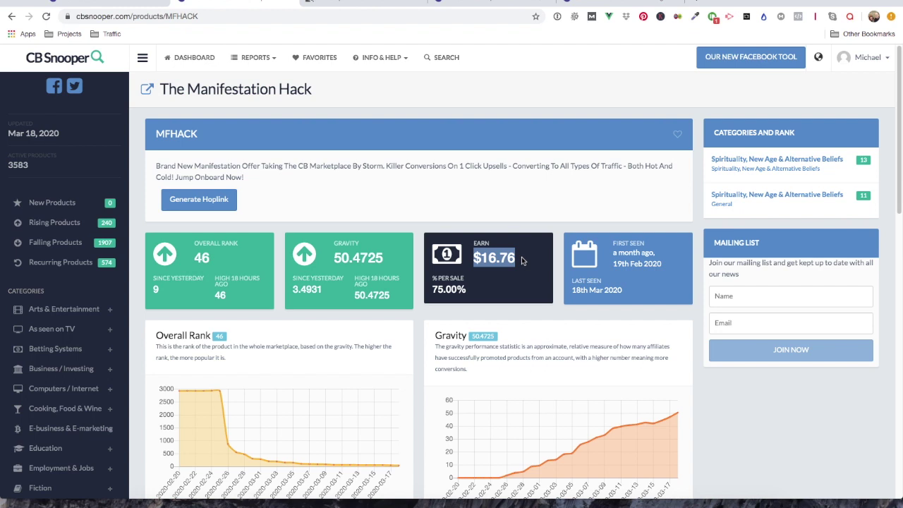
{"action": "left_click_drag", "start_coordinate": [430, 290], "coordinate": [466, 291]}
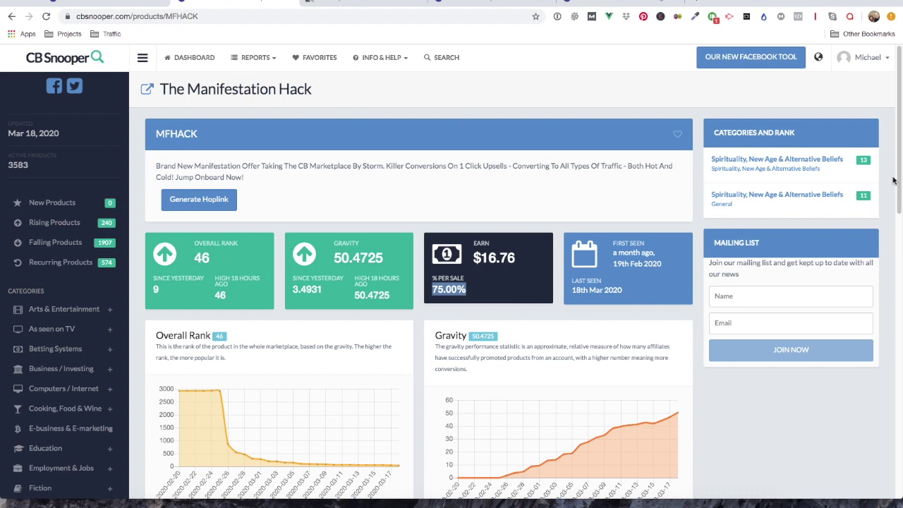
Examine the overall rank and gravity history charts for MFHACK, reading individual dates along the curves.
{"action": "left_click_drag", "start_coordinate": [895, 180], "coordinate": [880, 253]}
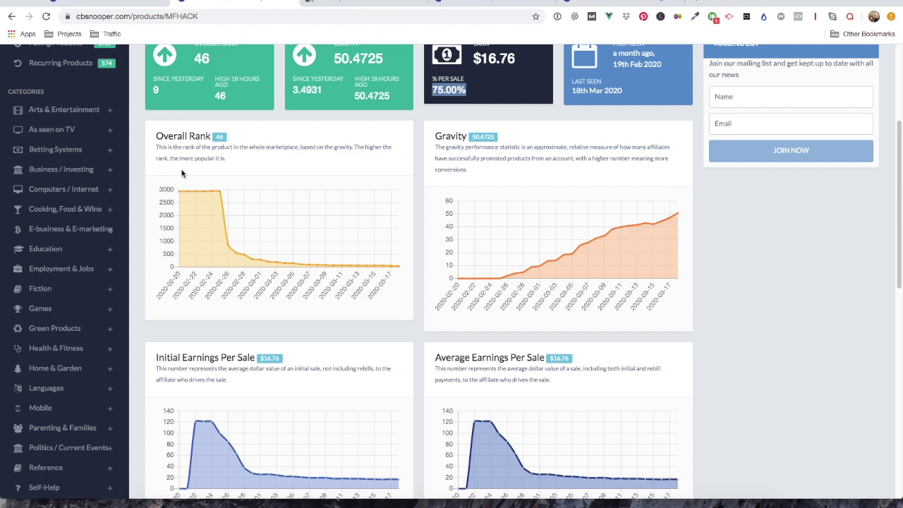
{"action": "mouse_move", "coordinate": [397, 268]}
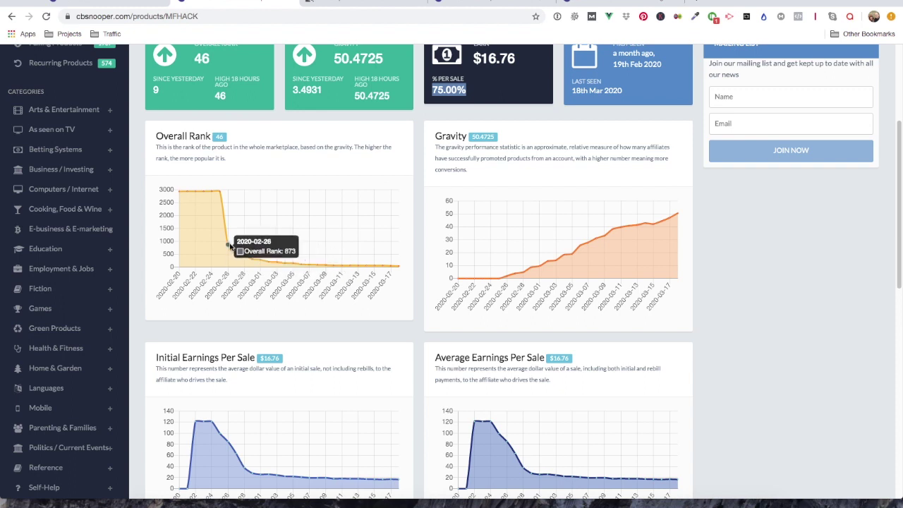
{"action": "mouse_move", "coordinate": [219, 193]}
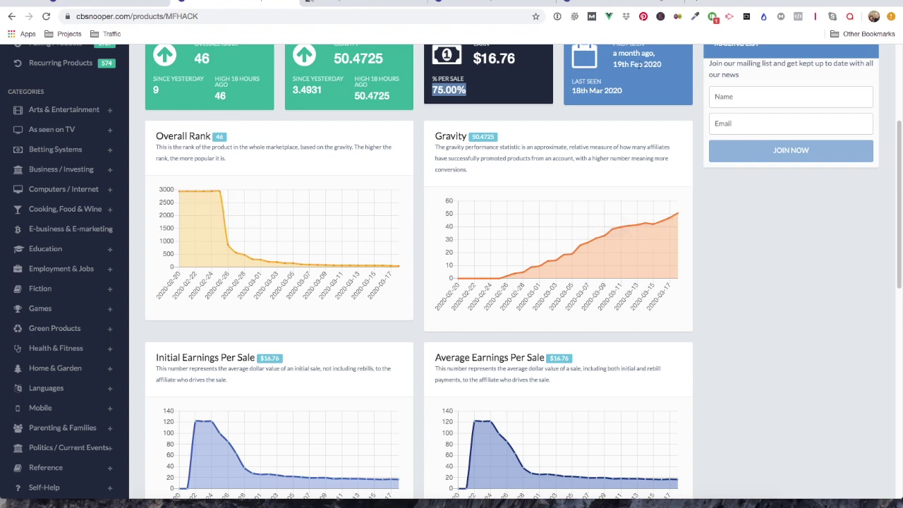
{"action": "mouse_move", "coordinate": [182, 195]}
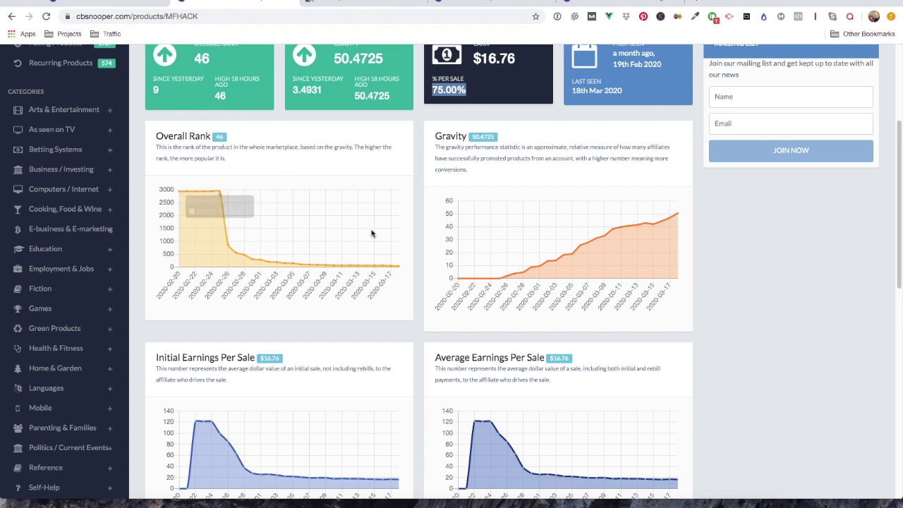
{"action": "mouse_move", "coordinate": [456, 279]}
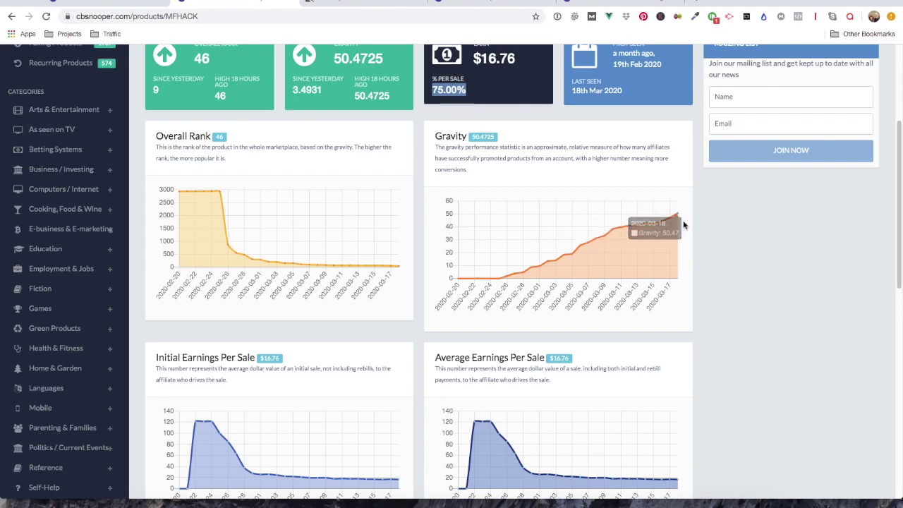
Examine how MFHACK's initial earnings per sale develop over the dates in its chart.
{"action": "left_click_drag", "start_coordinate": [900, 173], "coordinate": [885, 263]}
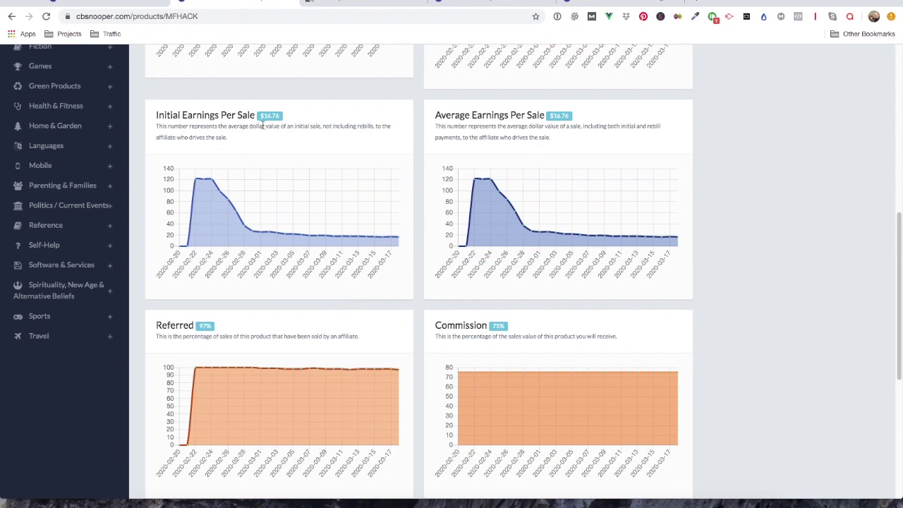
{"action": "mouse_move", "coordinate": [347, 242]}
{"action": "mouse_move", "coordinate": [195, 181]}
{"action": "mouse_move", "coordinate": [210, 210]}
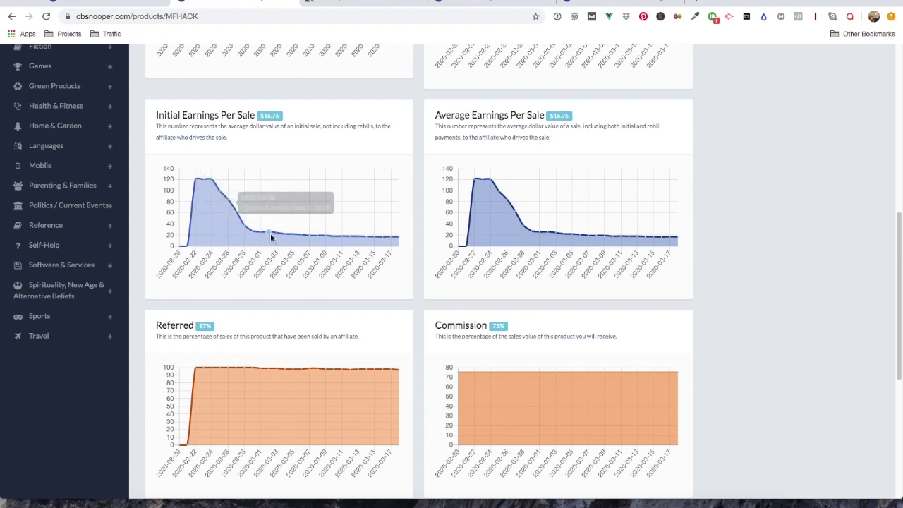
{"action": "mouse_move", "coordinate": [318, 242]}
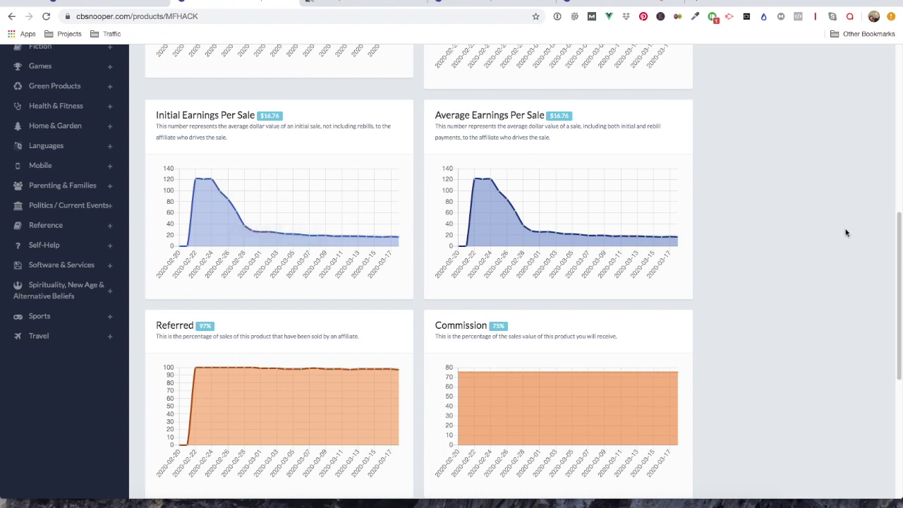
Examine the referred percentage and commission charts for MFHACK, then return to the start of the product page.
{"action": "left_click_drag", "start_coordinate": [898, 243], "coordinate": [891, 299]}
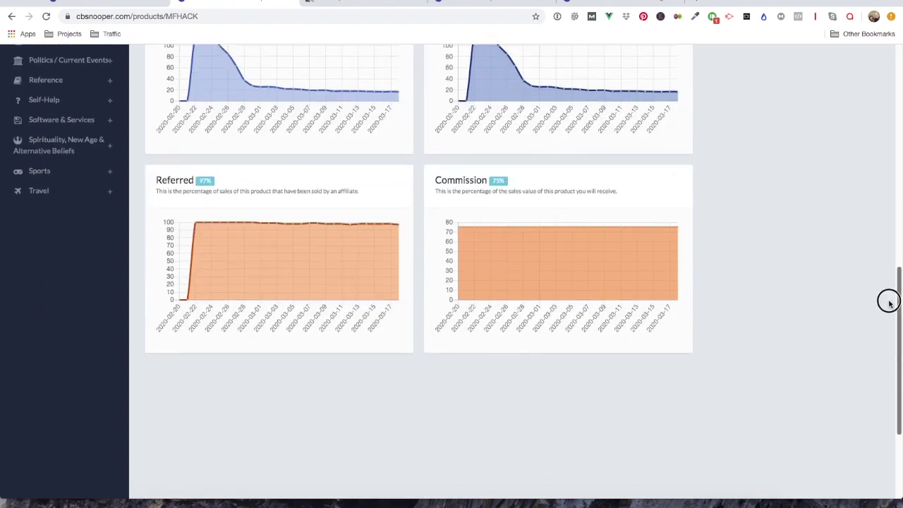
{"action": "double_click", "coordinate": [202, 171]}
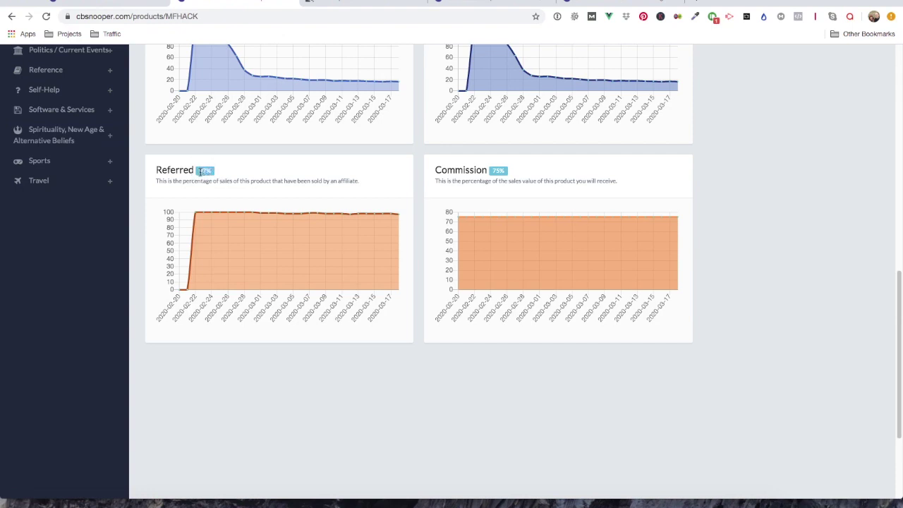
{"action": "mouse_move", "coordinate": [202, 212]}
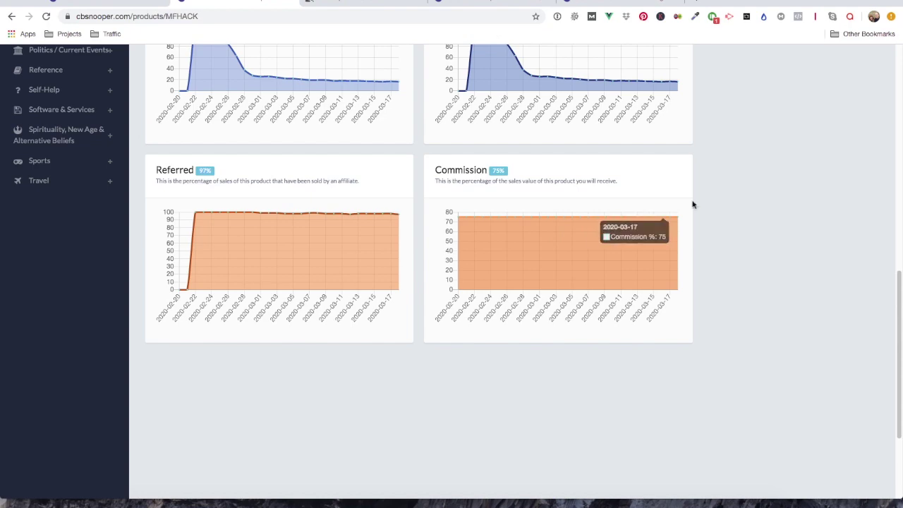
{"action": "left_click_drag", "start_coordinate": [899, 319], "coordinate": [894, 91]}
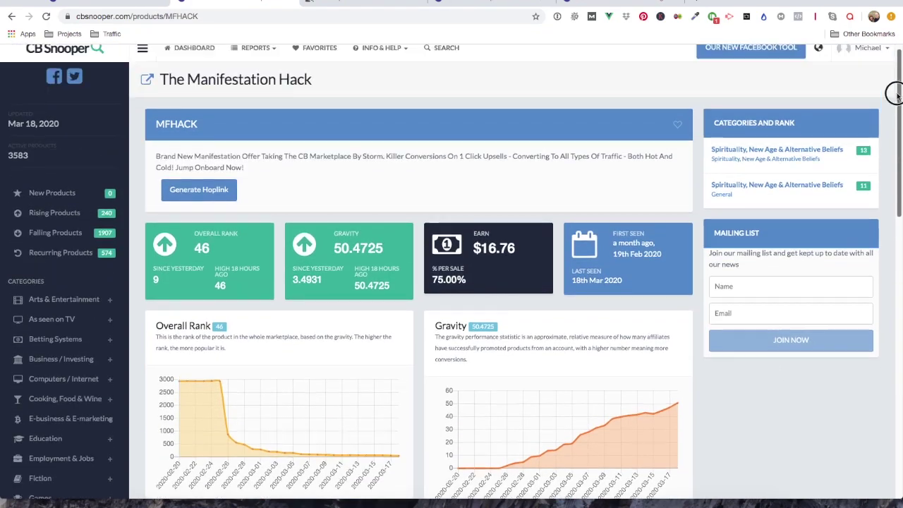
Switch to the already open painfix product page and examine its overall rank and gravity figures, including their highs and daily gravity change.
{"action": "left_click", "coordinate": [471, 5]}
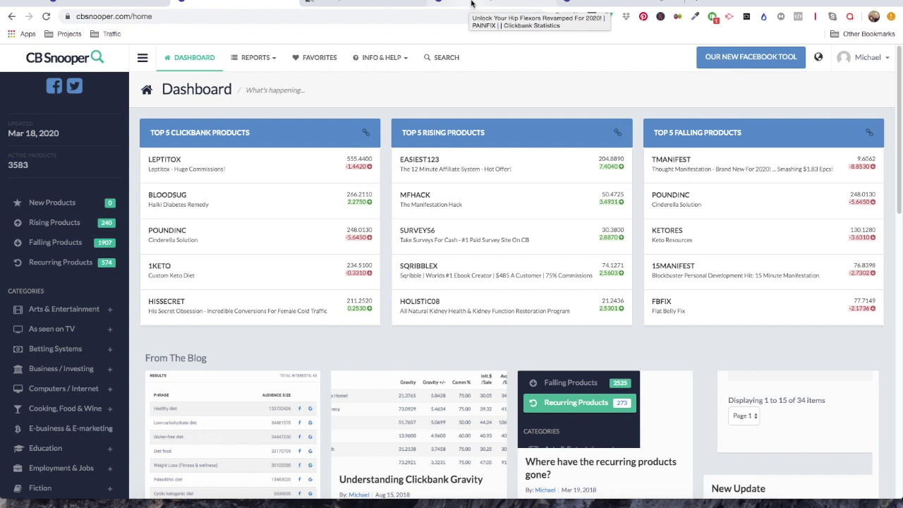
{"action": "left_click", "coordinate": [471, 4]}
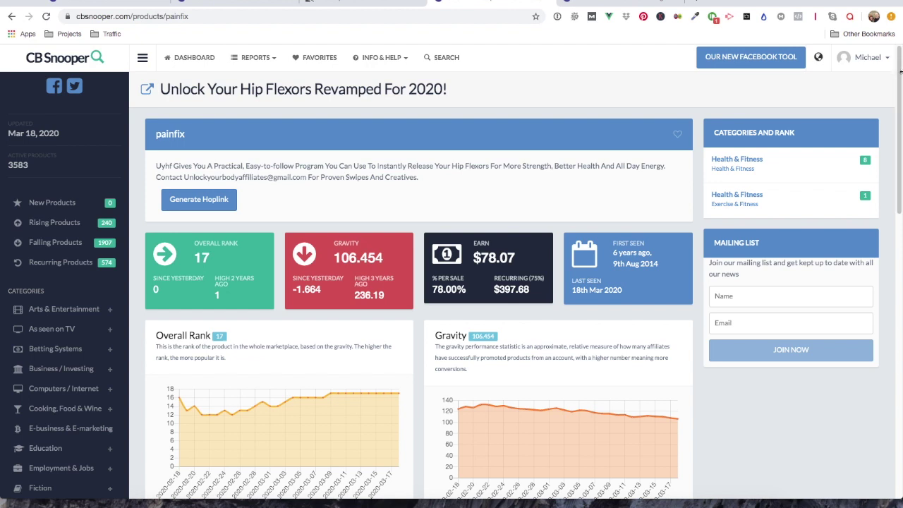
{"action": "left_click", "coordinate": [898, 78]}
{"action": "left_click_drag", "start_coordinate": [215, 280], "coordinate": [231, 296]}
{"action": "left_click_drag", "start_coordinate": [196, 268], "coordinate": [217, 258]}
{"action": "left_click_drag", "start_coordinate": [354, 297], "coordinate": [384, 286]}
{"action": "left_click_drag", "start_coordinate": [335, 258], "coordinate": [397, 258]}
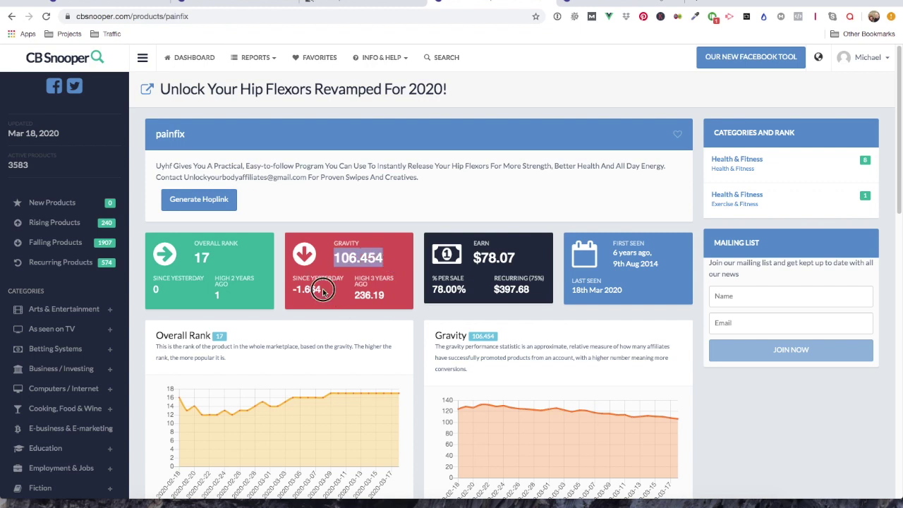
{"action": "left_click_drag", "start_coordinate": [322, 290], "coordinate": [292, 289]}
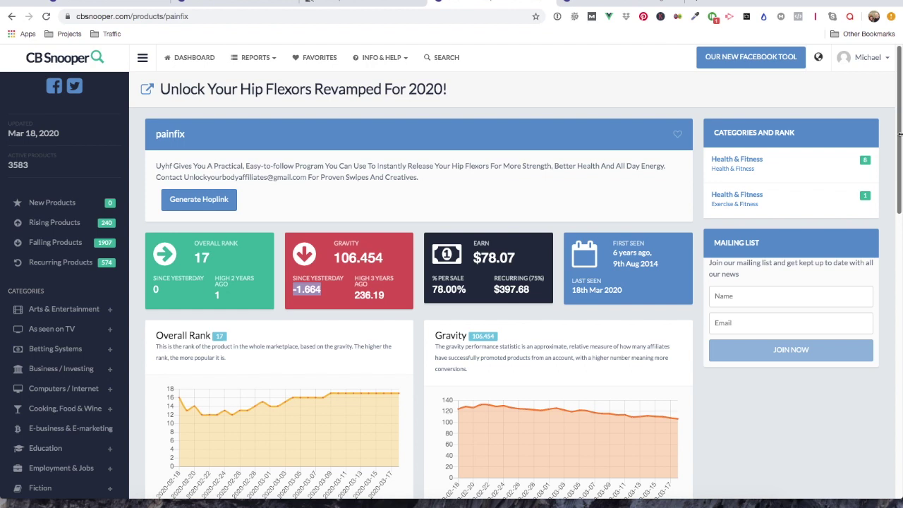
Review painfix's rank and gravity charts, its first-seen date and its earnings figure.
{"action": "left_click_drag", "start_coordinate": [901, 141], "coordinate": [897, 204]}
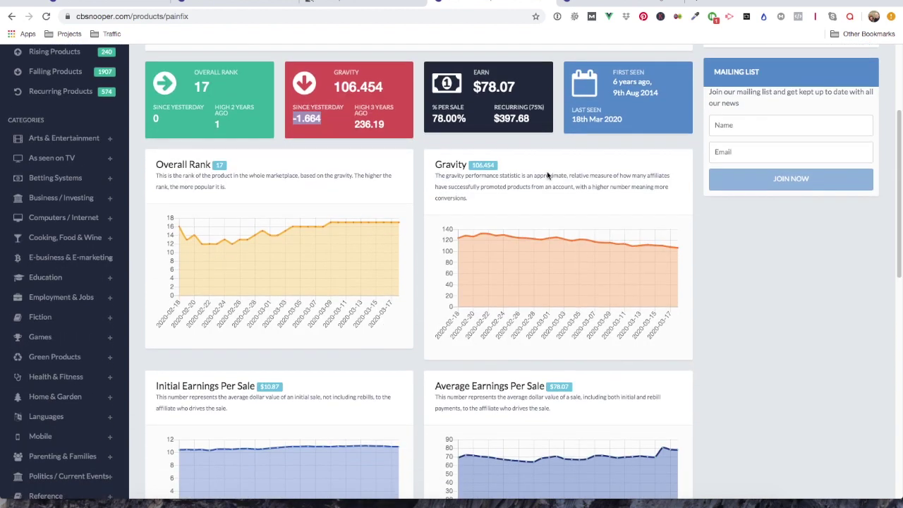
{"action": "left_click_drag", "start_coordinate": [612, 83], "coordinate": [660, 93]}
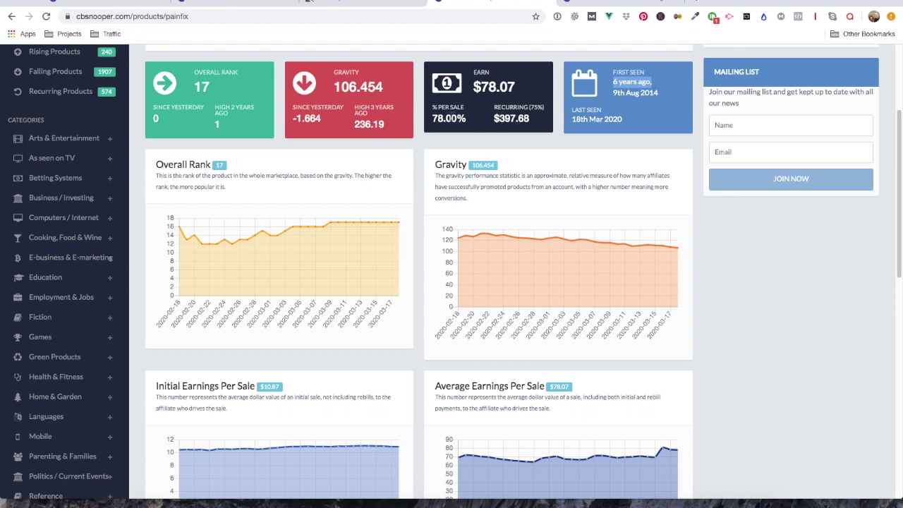
{"action": "left_click_drag", "start_coordinate": [482, 87], "coordinate": [516, 88]}
Examine the total rebill amount for painfix and go back up to its rank and earnings charts.
{"action": "left_click", "coordinate": [898, 201]}
{"action": "left_click_drag", "start_coordinate": [898, 200], "coordinate": [890, 377]}
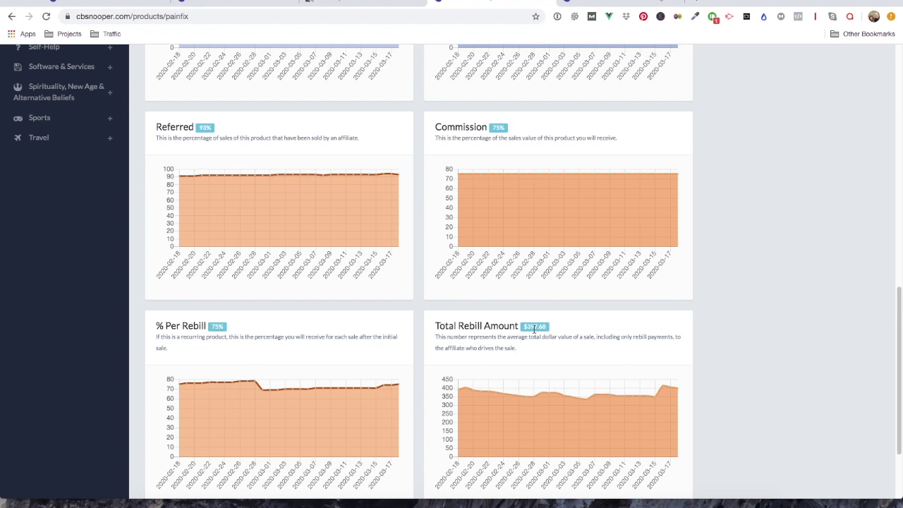
{"action": "mouse_move", "coordinate": [525, 326]}
{"action": "left_mouse_down"}
{"action": "mouse_move", "coordinate": [554, 327]}
{"action": "mouse_move", "coordinate": [528, 326]}
{"action": "left_mouse_up"}
{"action": "left_click_drag", "start_coordinate": [900, 327], "coordinate": [893, 175]}
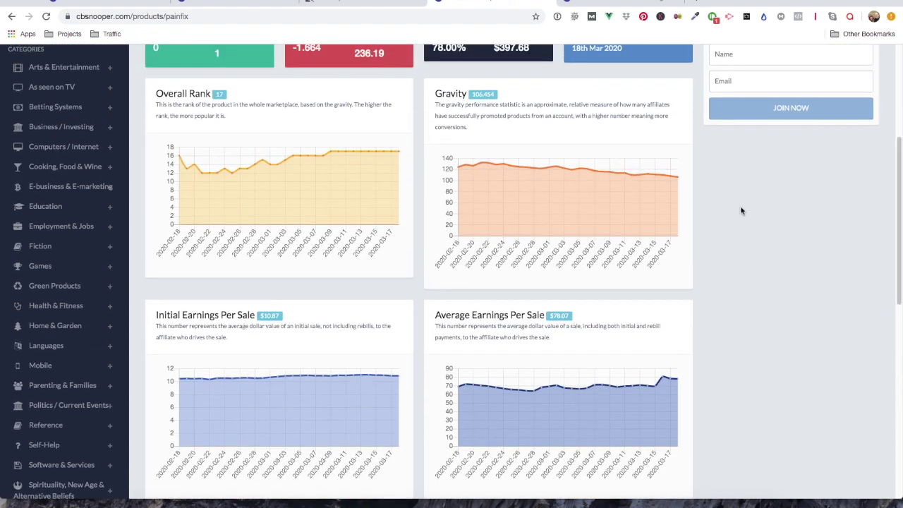
Switch to the already open convbot product page and examine its title, current gravity and gravity high from a year ago.
{"action": "left_click", "coordinate": [625, 2]}
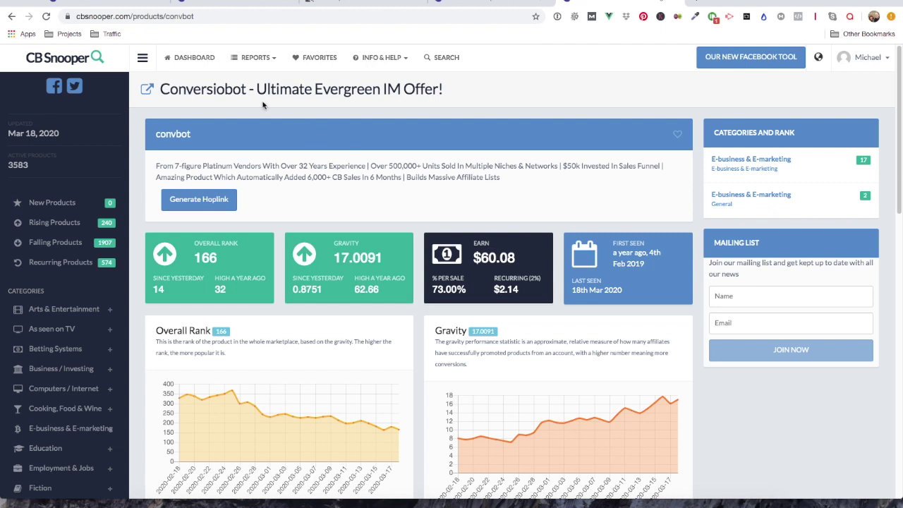
{"action": "left_click_drag", "start_coordinate": [257, 86], "coordinate": [454, 84]}
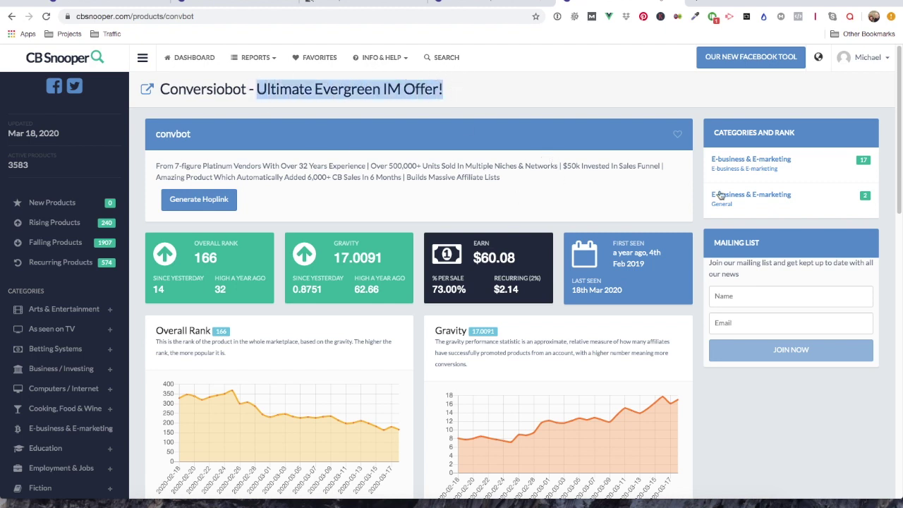
{"action": "left_click_drag", "start_coordinate": [896, 185], "coordinate": [898, 230]}
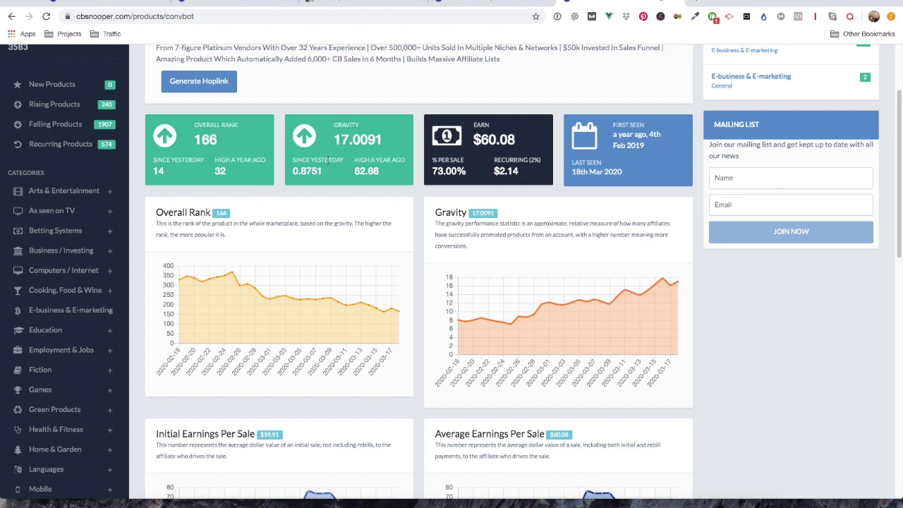
{"action": "left_click_drag", "start_coordinate": [353, 171], "coordinate": [380, 175]}
{"action": "left_click_drag", "start_coordinate": [336, 140], "coordinate": [381, 141]}
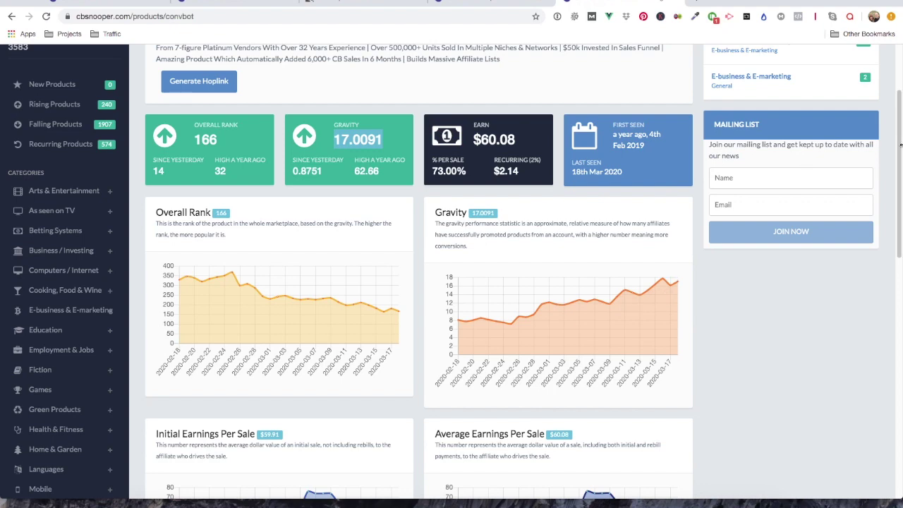
Examine convbot's average earnings per sale and rebill charts, then go back up to its gravity chart.
{"action": "left_click_drag", "start_coordinate": [900, 145], "coordinate": [895, 254]}
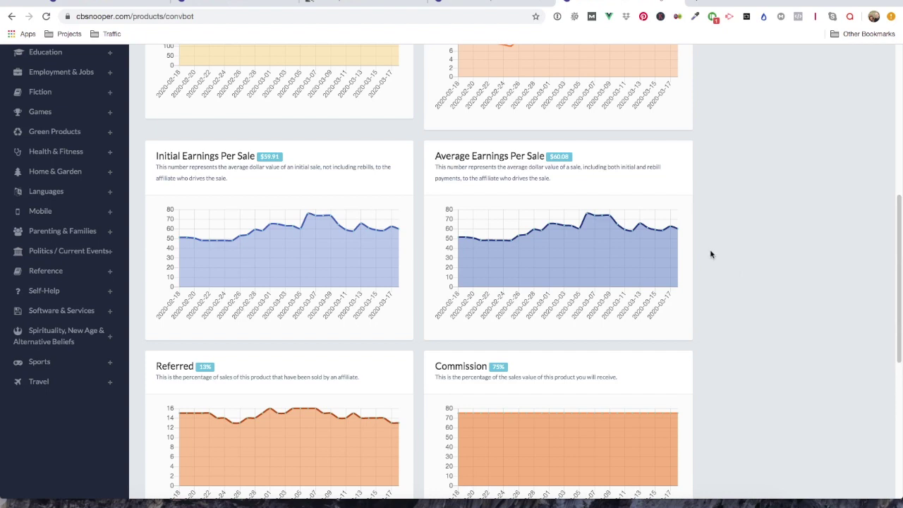
{"action": "mouse_move", "coordinate": [494, 237]}
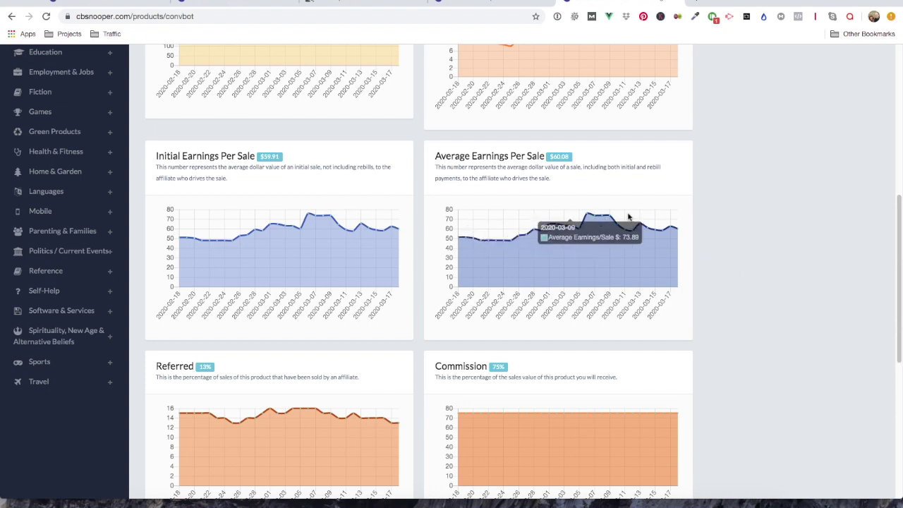
{"action": "left_click_drag", "start_coordinate": [895, 276], "coordinate": [889, 362]}
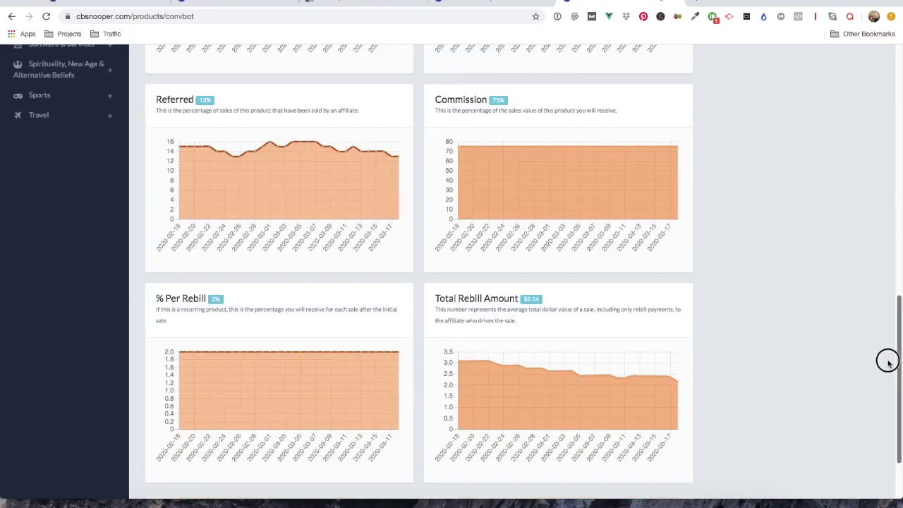
{"action": "left_click_drag", "start_coordinate": [888, 362], "coordinate": [865, 166]}
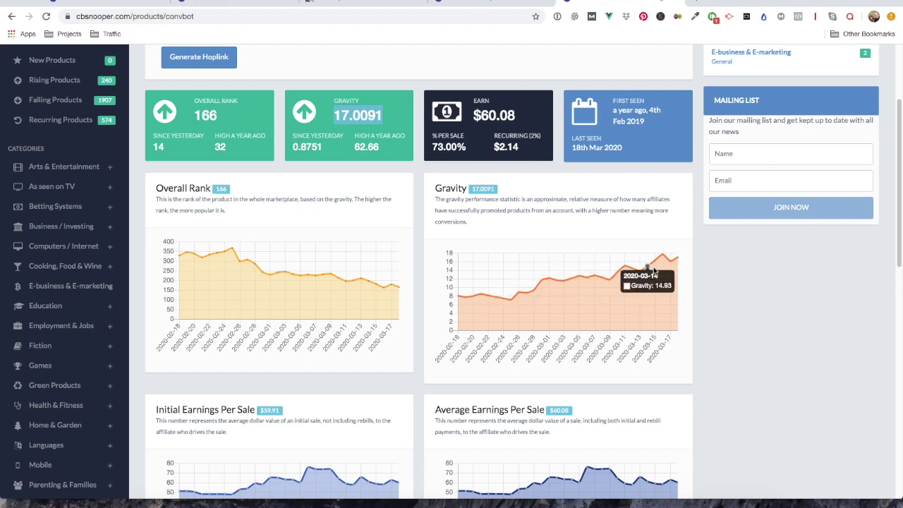
Review the referred percentage chart for convbot and return to the product summary.
{"action": "left_click_drag", "start_coordinate": [900, 237], "coordinate": [889, 376]}
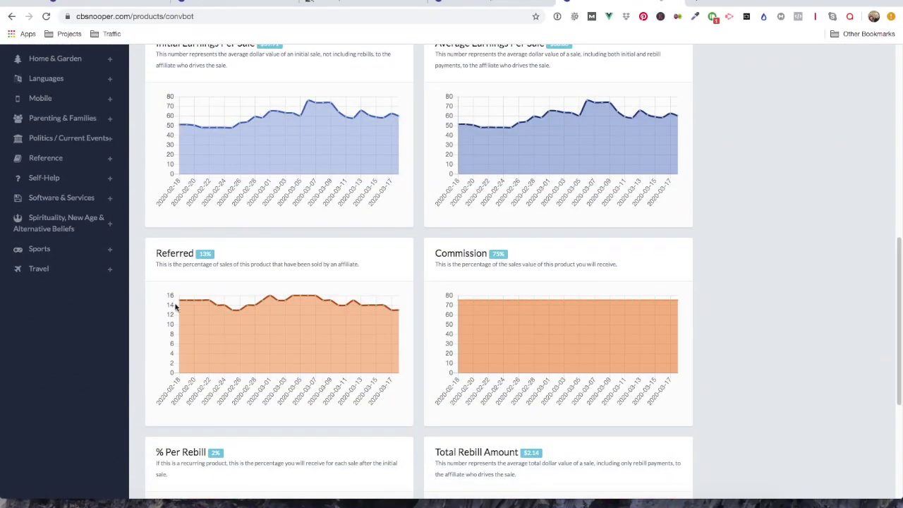
{"action": "mouse_move", "coordinate": [185, 300]}
{"action": "left_click_drag", "start_coordinate": [900, 290], "coordinate": [882, 119]}
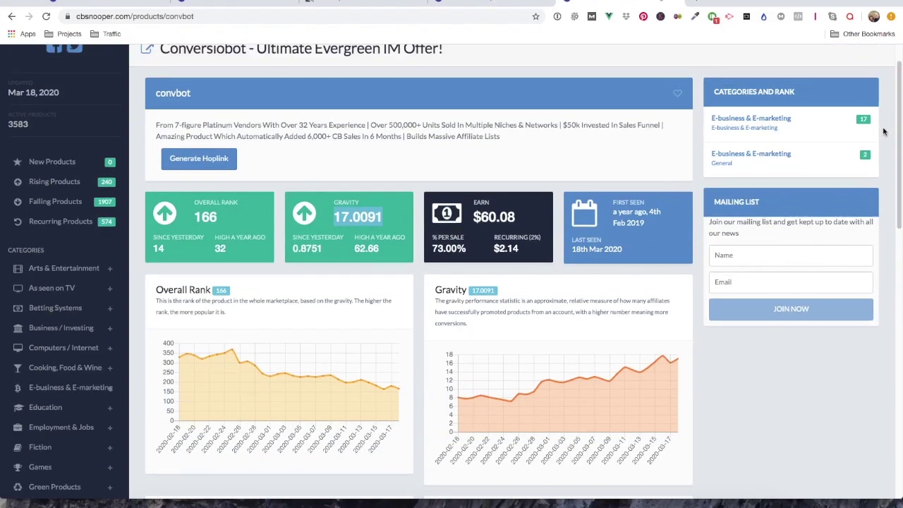